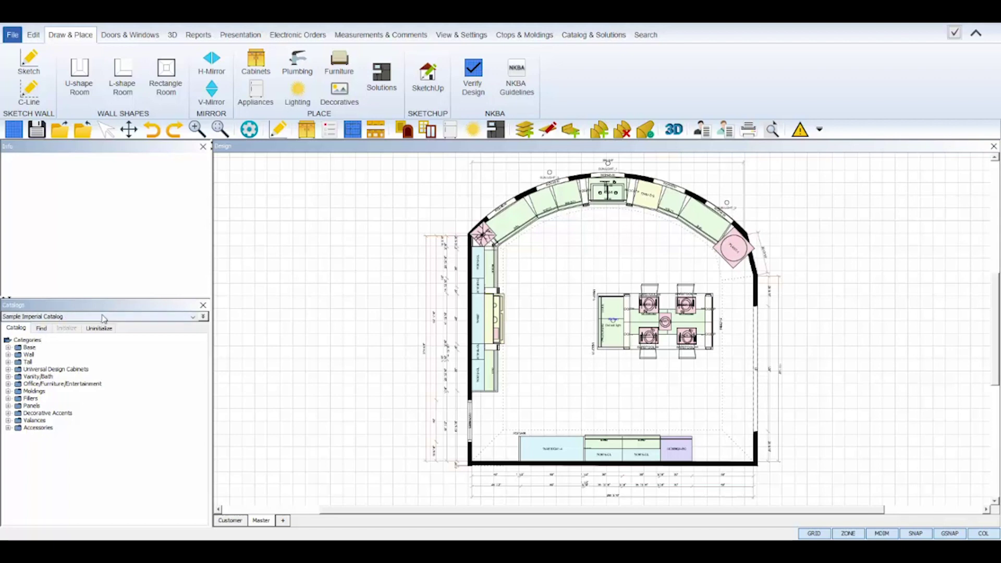
Load the Thermador catalog in the Catalogs panel.
left_click(102, 318)
mouse_move(205, 360)
left_mouse_down()
mouse_move(210, 337)
mouse_move(201, 360)
left_mouse_up()
left_click(118, 368)
left_click(99, 316)
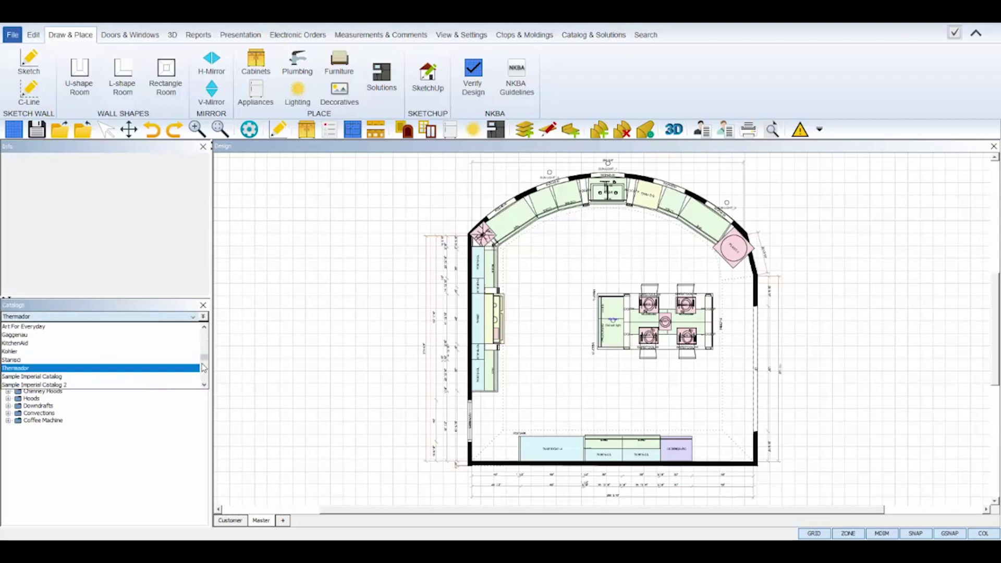
left_click_drag(207, 359, 203, 384)
Filter the catalog list to Show All, then select and initialize KraftMaid.
left_click(203, 317)
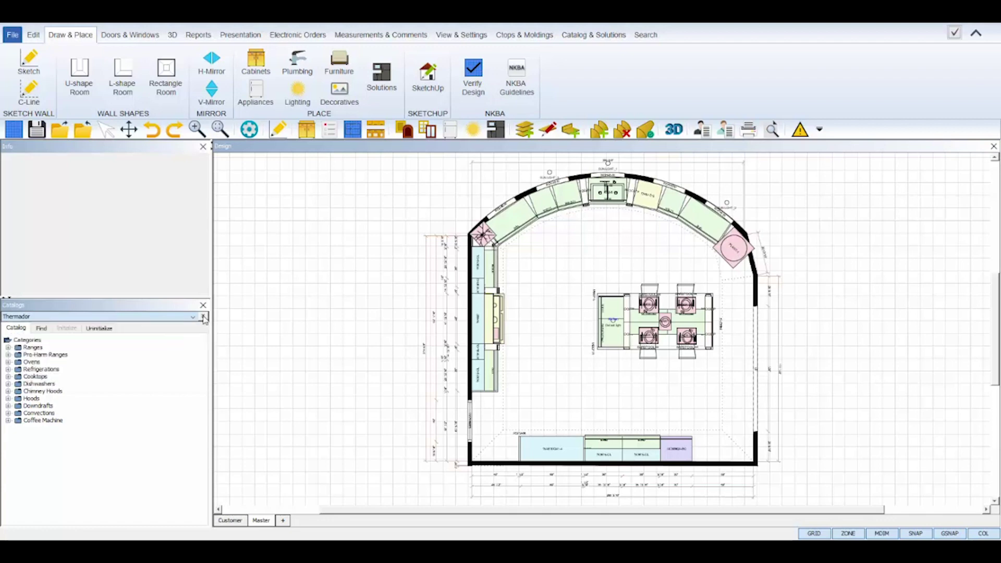
left_click(204, 317)
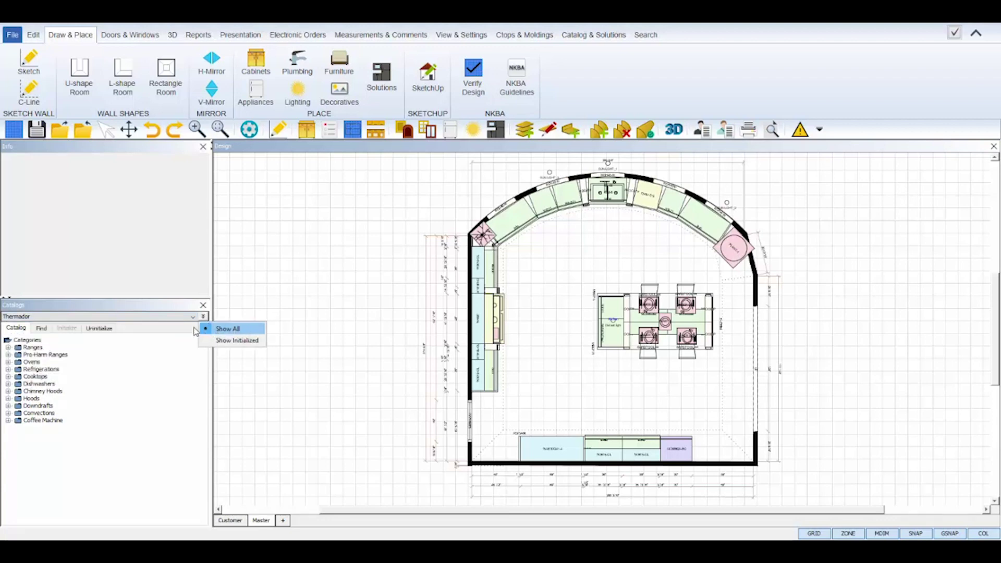
left_click(180, 319)
left_click(179, 319)
left_click_drag(204, 338, 204, 383)
left_click(177, 367)
left_click(188, 341)
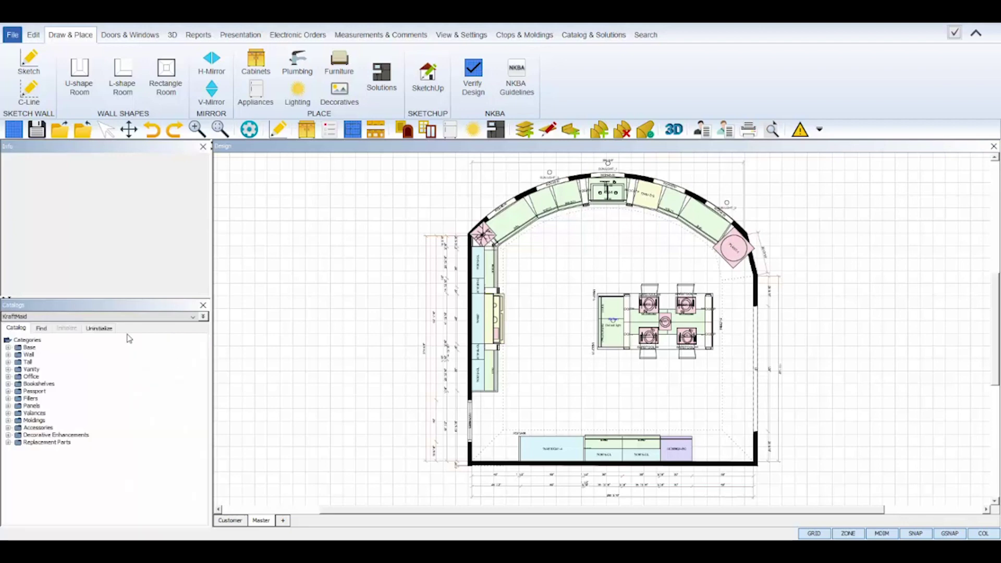
Uninitialize the Kemper Choice - East catalog.
left_click(147, 317)
scroll(204, 355, "up", 2)
left_click(136, 352)
left_click(96, 332)
left_click(186, 343)
Select the Sample Imperial Catalog and show its category tree.
left_click(196, 319)
left_click_drag(206, 349, 205, 366)
left_click(169, 360)
left_click(182, 318)
left_click(182, 360)
left_click(16, 329)
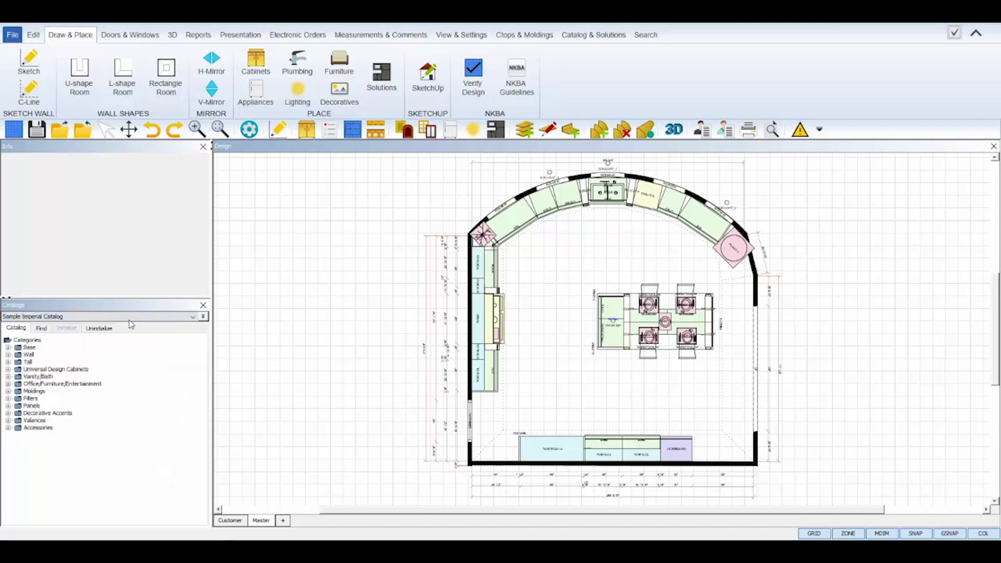
Open Global Options from View & Settings and review each specification's option values.
left_click(471, 35)
left_click(402, 81)
left_click(253, 207)
left_click(252, 216)
left_click(254, 225)
left_click(255, 236)
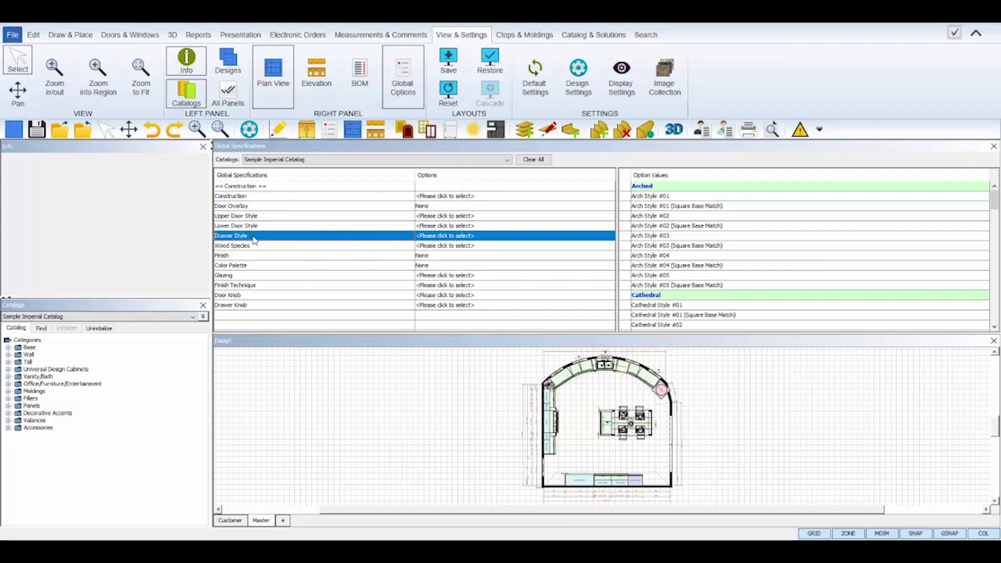
left_click(253, 245)
left_click(263, 256)
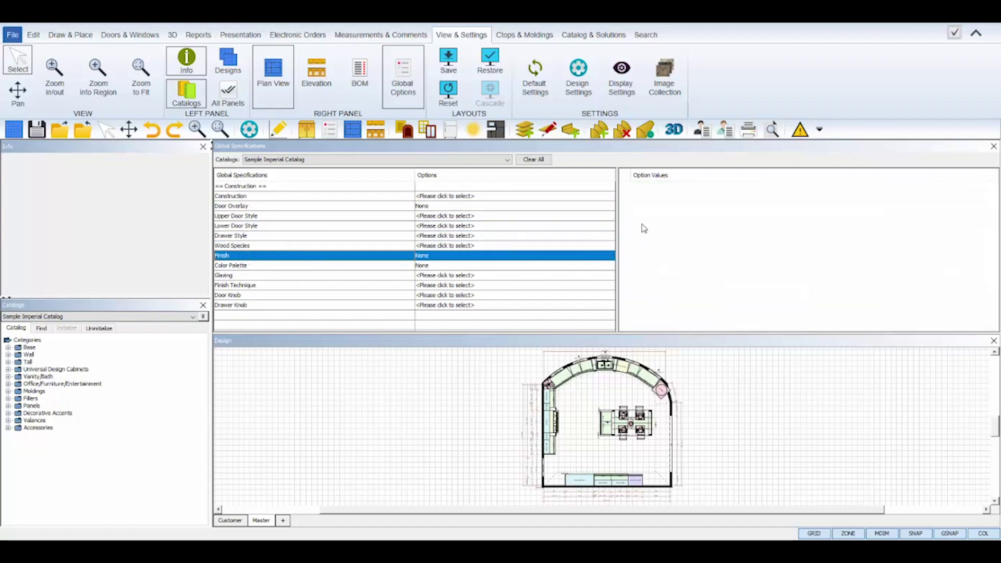
left_click(453, 265)
left_click(452, 227)
Set Framed construction and Full Overlay doors.
left_click(460, 196)
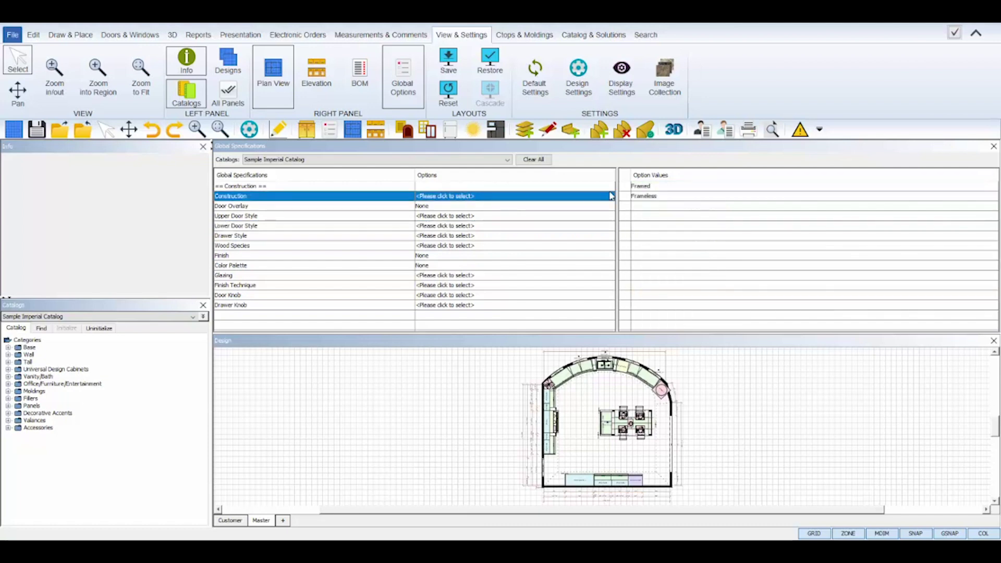
left_click(655, 188)
left_click(658, 196)
double_click(653, 187)
left_click(654, 188)
left_click(656, 197)
left_click(646, 206)
left_click(642, 216)
left_click(653, 188)
Use Mitered Square, Raised Panel Style #09 for upper and lower doors, and Mitered Drawer #04.
left_click_drag(995, 201, 995, 235)
left_click(765, 268)
double_click(722, 268)
left_click_drag(995, 203, 995, 233)
double_click(734, 279)
left_click(688, 227)
double_click(688, 227)
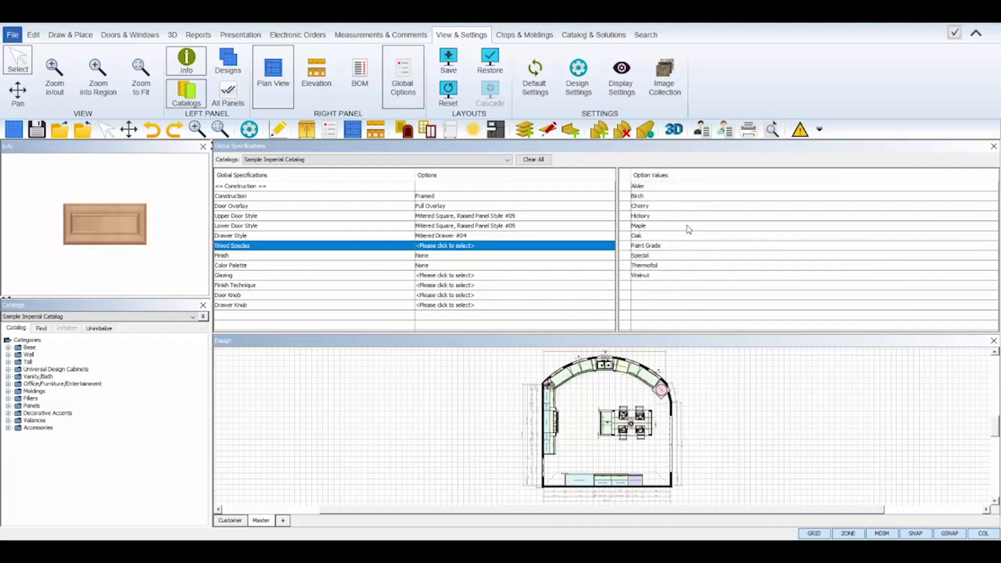
Set Paint Grade wood species with a 3.00 upcharge and confirm.
left_click(669, 246)
double_click(666, 247)
left_click_drag(502, 282, 480, 282)
type("3")
key("Tab")
left_click(494, 303)
Apply Sherwin-Williams as the finish and select it for the color palette.
left_click(649, 197)
left_click(649, 206)
left_click_drag(994, 199, 997, 326)
left_click(678, 326)
double_click(679, 328)
left_click(681, 187)
Pick Evening Shadow (SW 7662) from the Sherwin-Williams palette and set glazing to None.
double_click(683, 189)
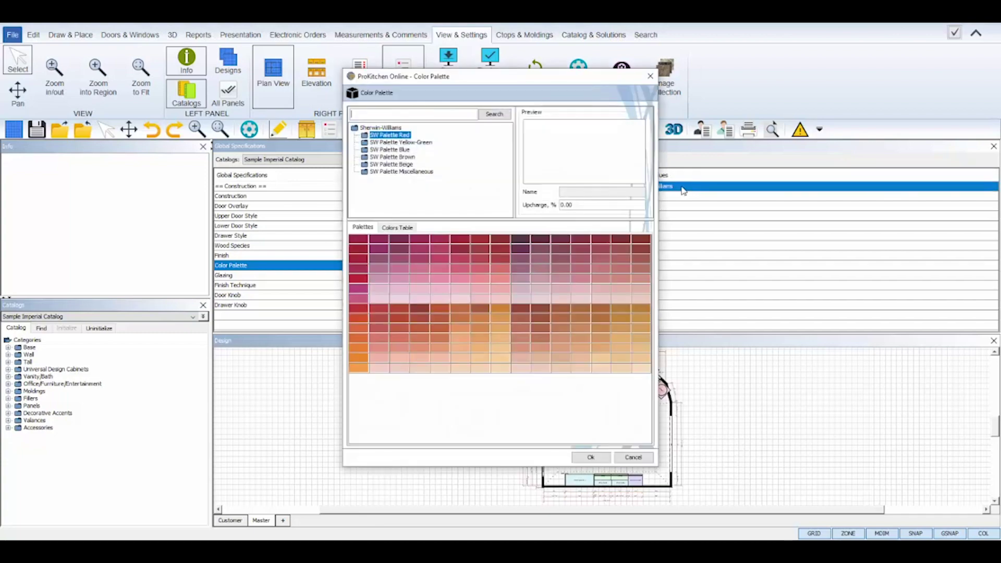
left_click(409, 150)
left_click(407, 157)
left_click(413, 113)
type("7662")
left_click(494, 113)
left_click(380, 237)
left_click(591, 457)
left_click(642, 187)
left_click(649, 189)
Set finish technique to None, Knob 05 for door and drawer knobs, and close Global Specifications.
left_click(653, 188)
left_click(653, 188)
left_click(655, 237)
left_click(656, 237)
left_click(657, 236)
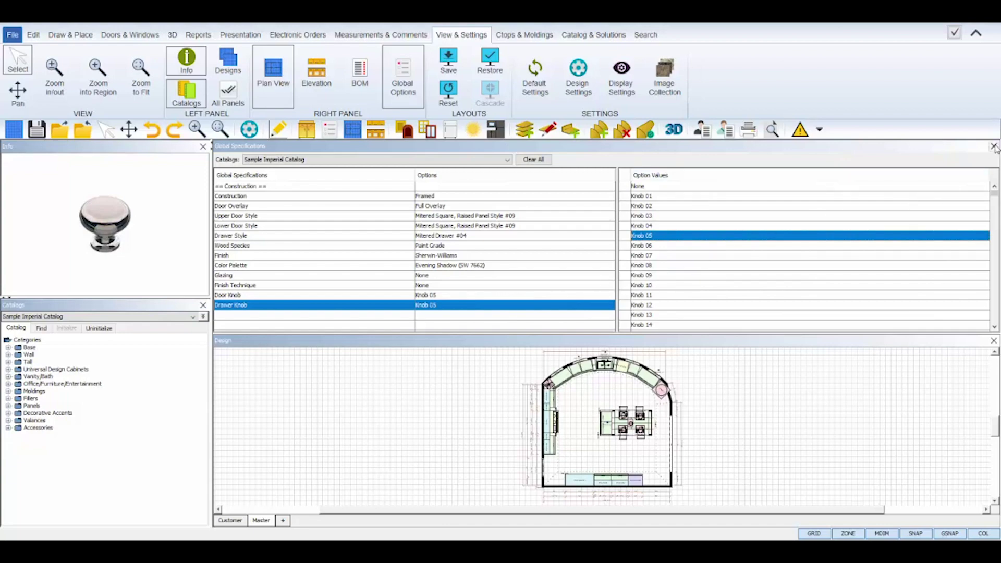
left_click(994, 146)
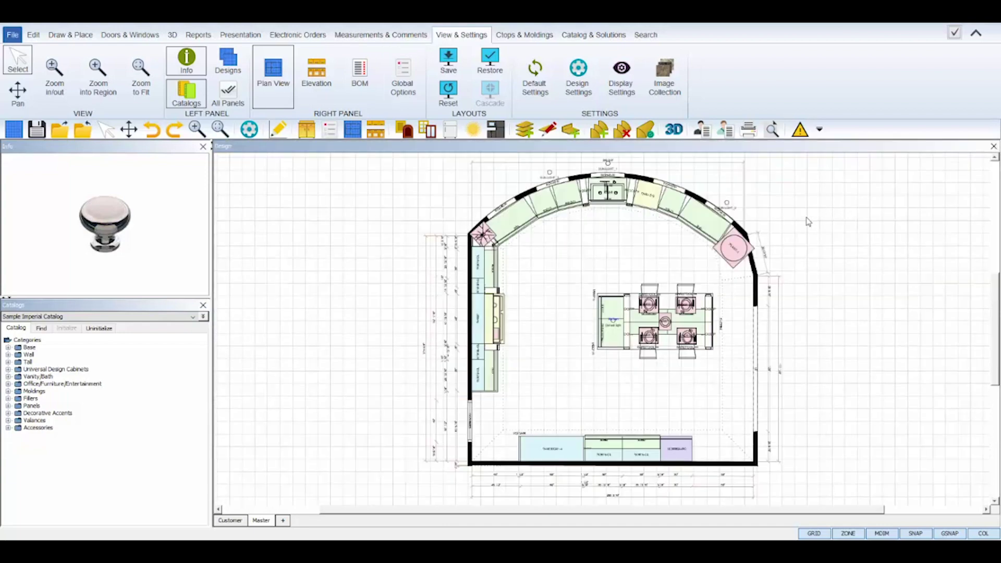